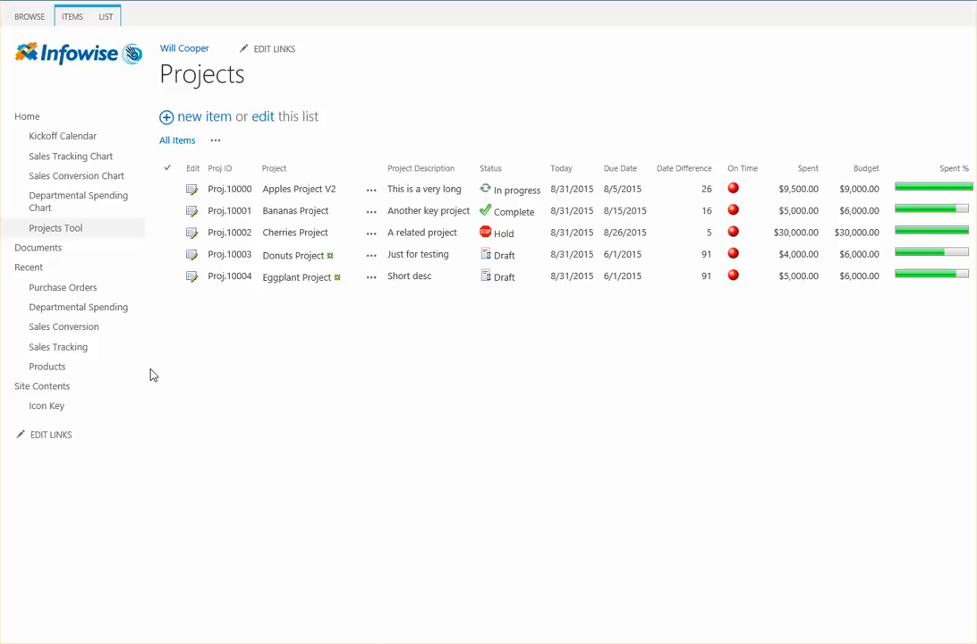
# Open the Products list and examine its Parent ID column.
pyautogui.click(50, 370)
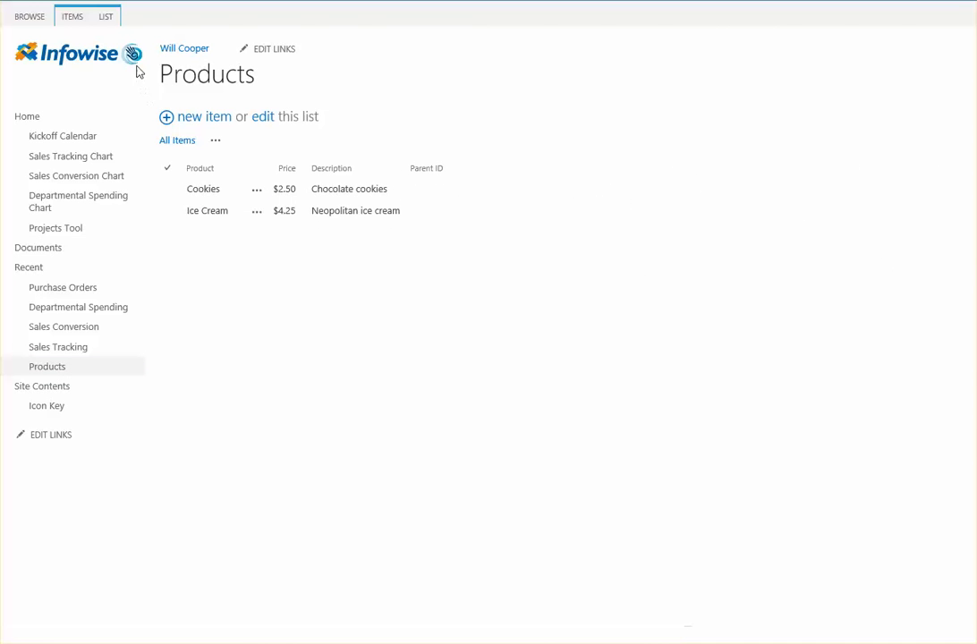
pyautogui.moveTo(445, 170); pyautogui.dragTo(413, 172)
pyautogui.click(409, 338)
# Open the Products list settings and examine the Parent ID column's type among the list's columns.
pyautogui.click(107, 17)
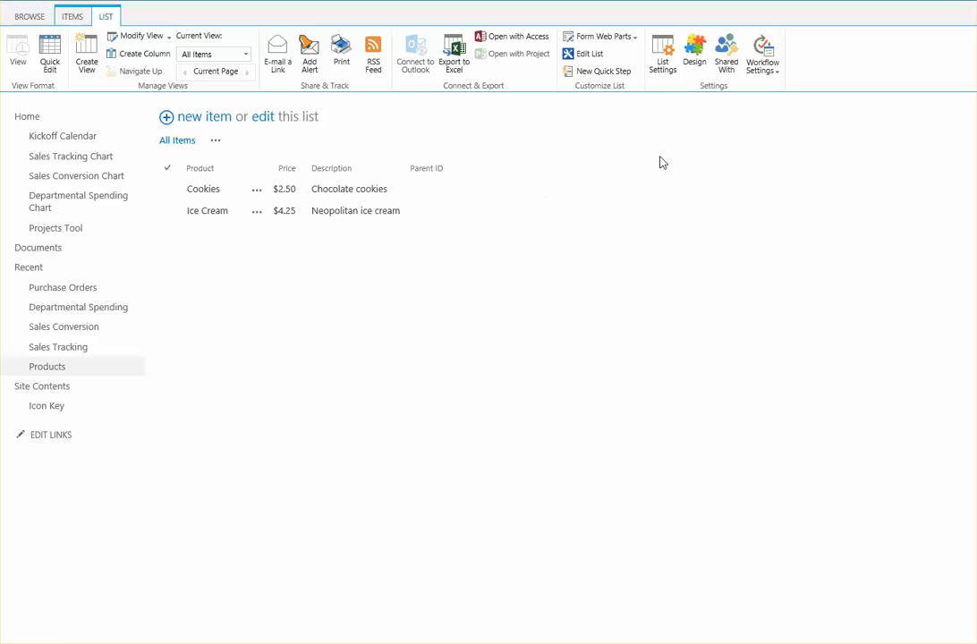
pyautogui.click(663, 56)
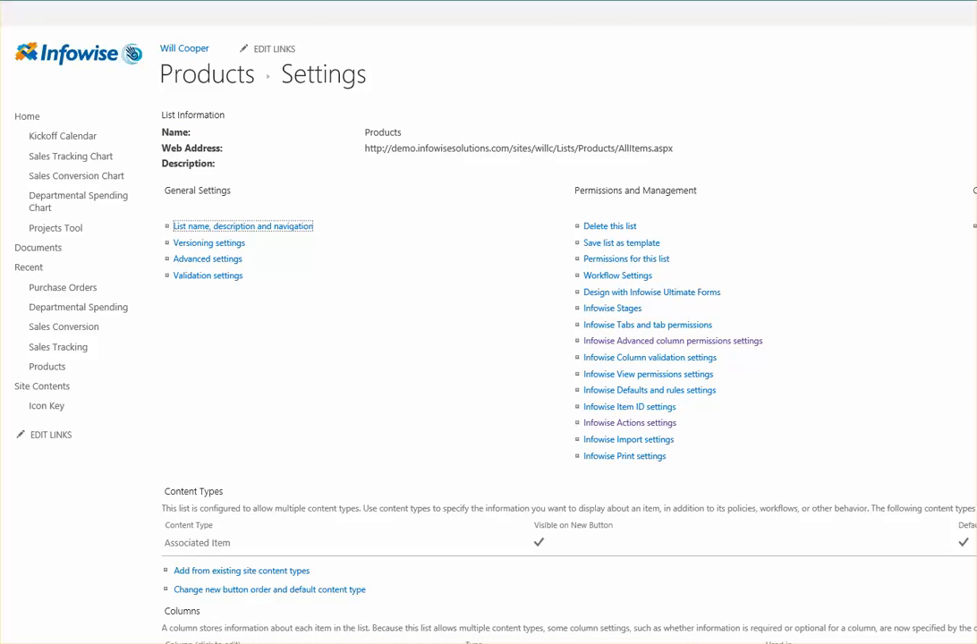
pyautogui.scroll(-5, 918, 454)
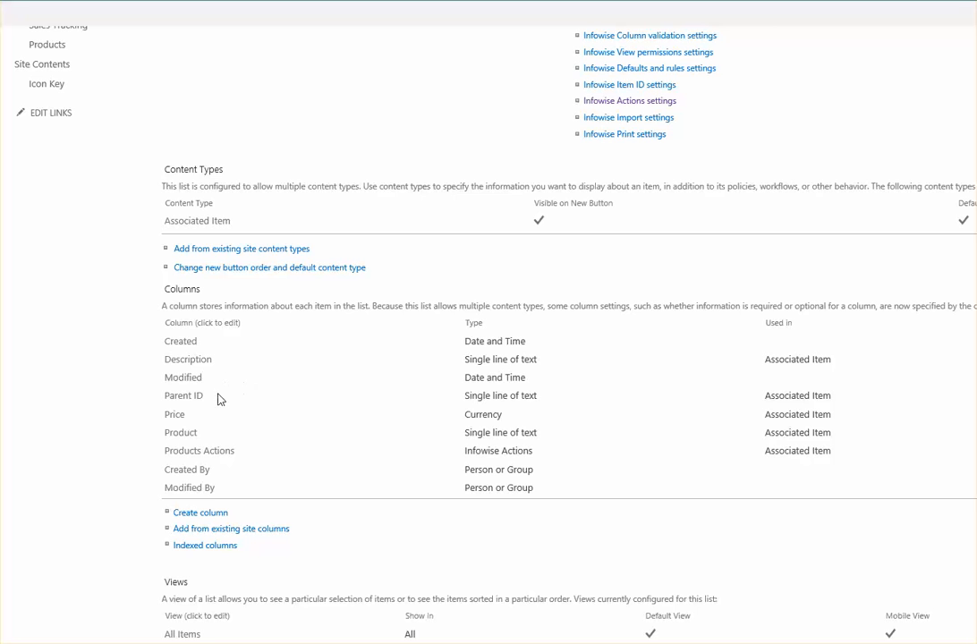
pyautogui.moveTo(219, 399); pyautogui.dragTo(170, 401)
pyautogui.scroll(5, 660, 424)
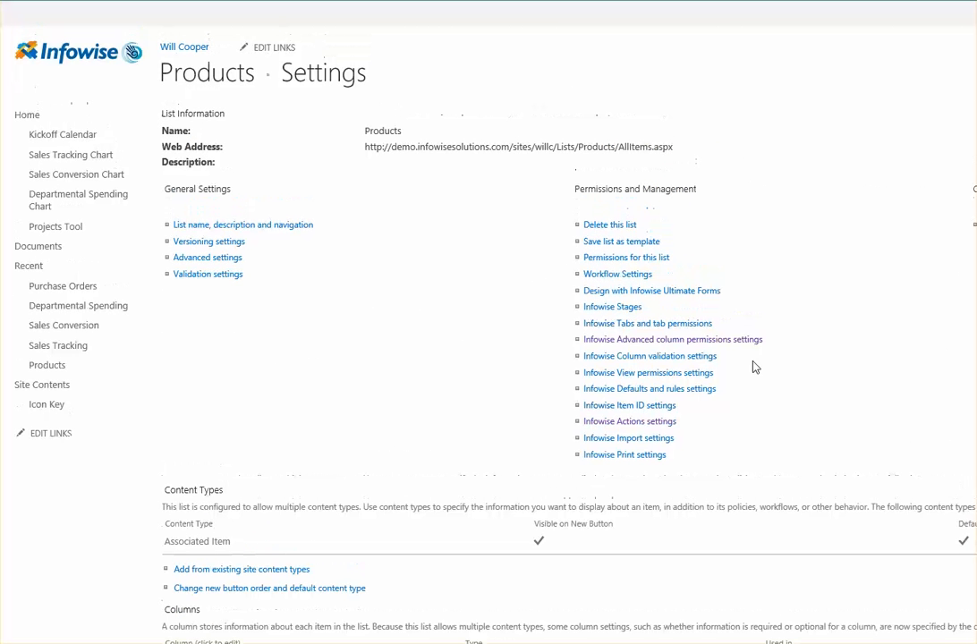
# Open the Lookup Parent ID action of the Products list and review its run events and its hidden execution option.
pyautogui.click(646, 422)
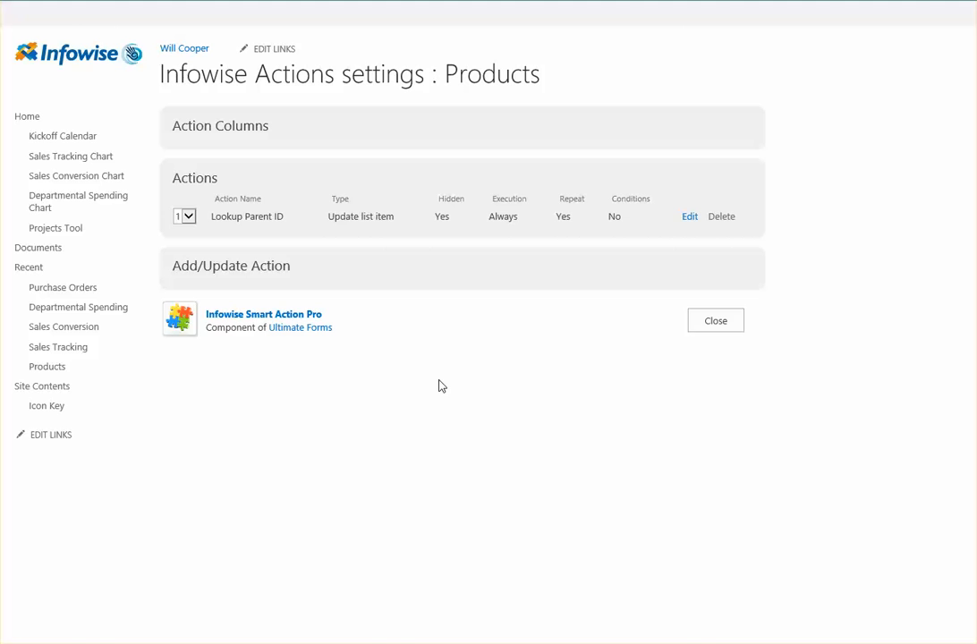
pyautogui.click(690, 218)
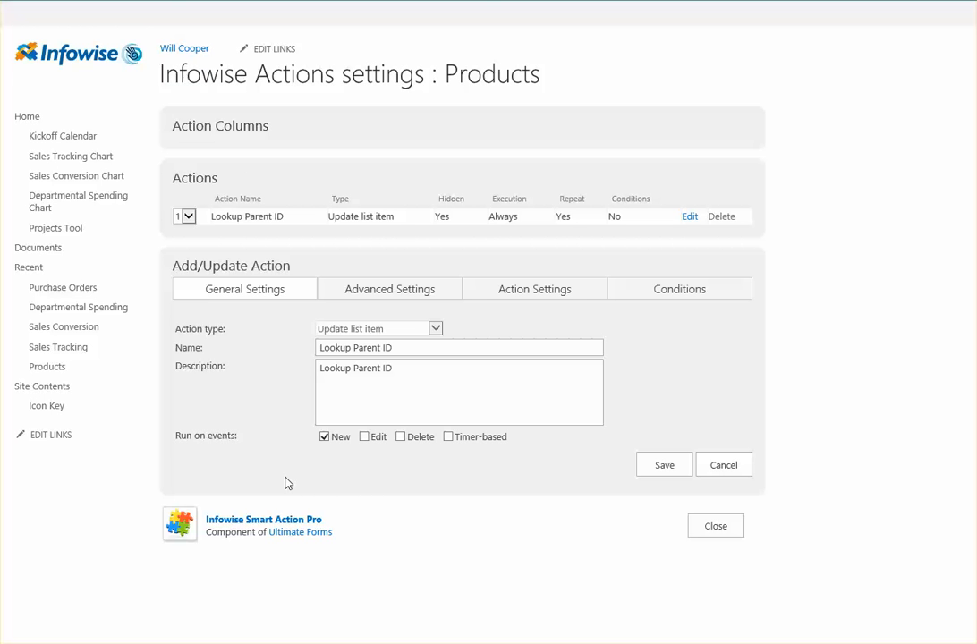
pyautogui.doubleClick(323, 438)
pyautogui.click(365, 295)
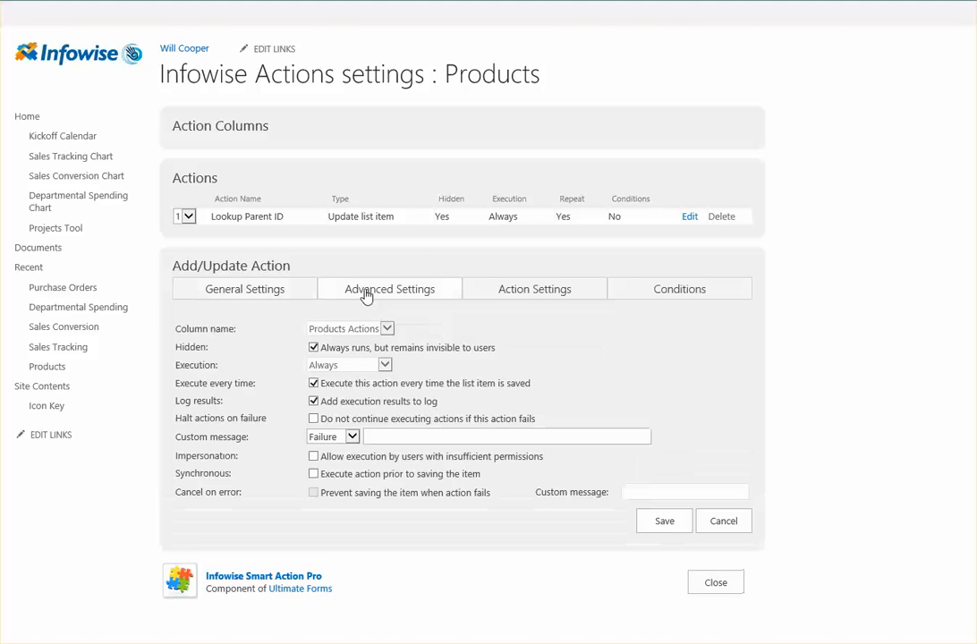
pyautogui.moveTo(495, 348); pyautogui.dragTo(314, 349)
# Review the value set and the item condition in the Lookup Parent ID action, and leave the actions settings.
pyautogui.click(540, 290)
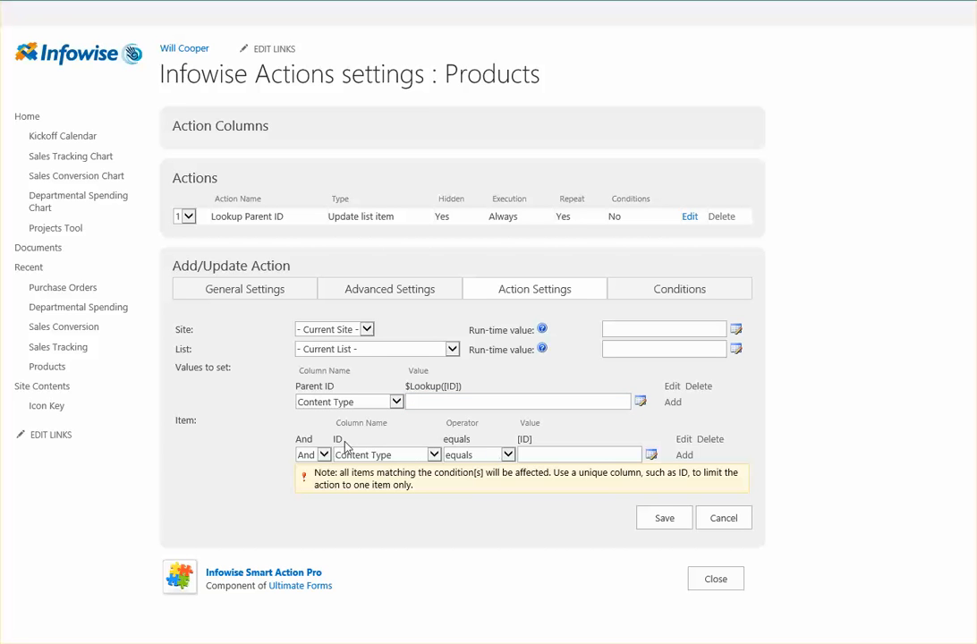
pyautogui.moveTo(537, 438); pyautogui.dragTo(339, 446)
pyautogui.click(821, 418)
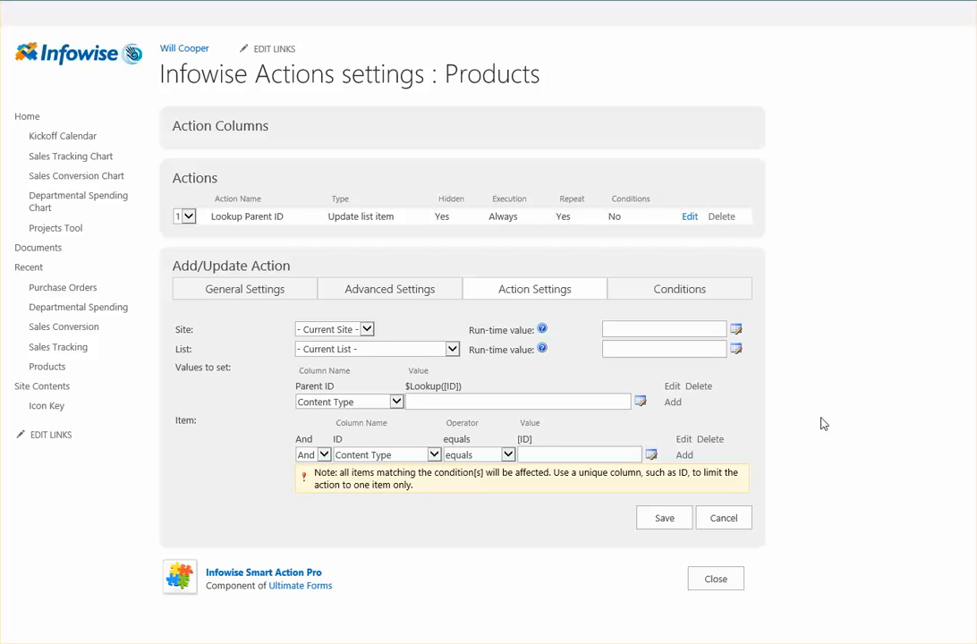
pyautogui.click(713, 580)
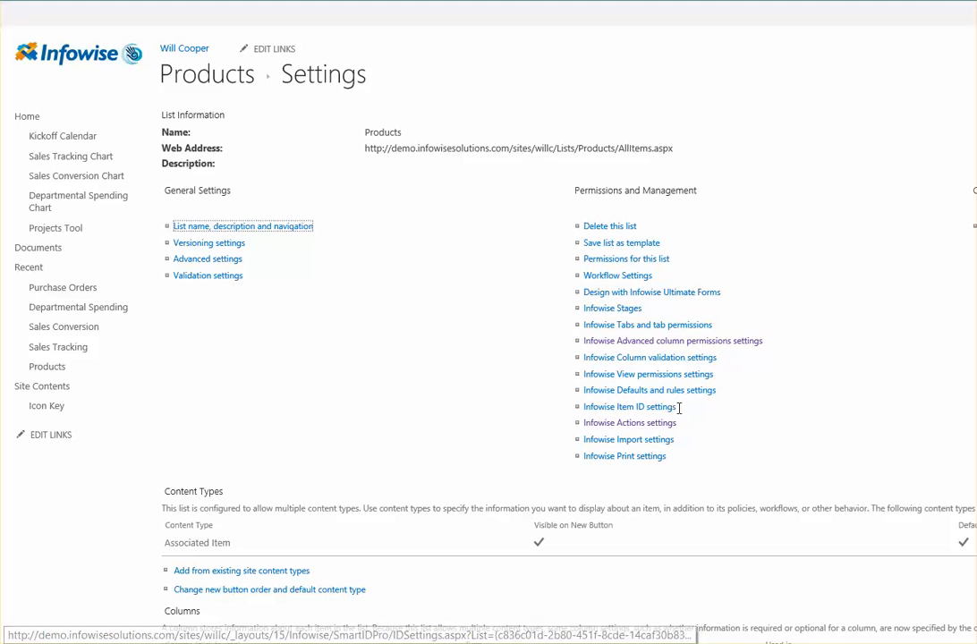
# Review the advanced column permission rules for Products Actions and Parent ID, and return to the Products list settings.
pyautogui.click(692, 343)
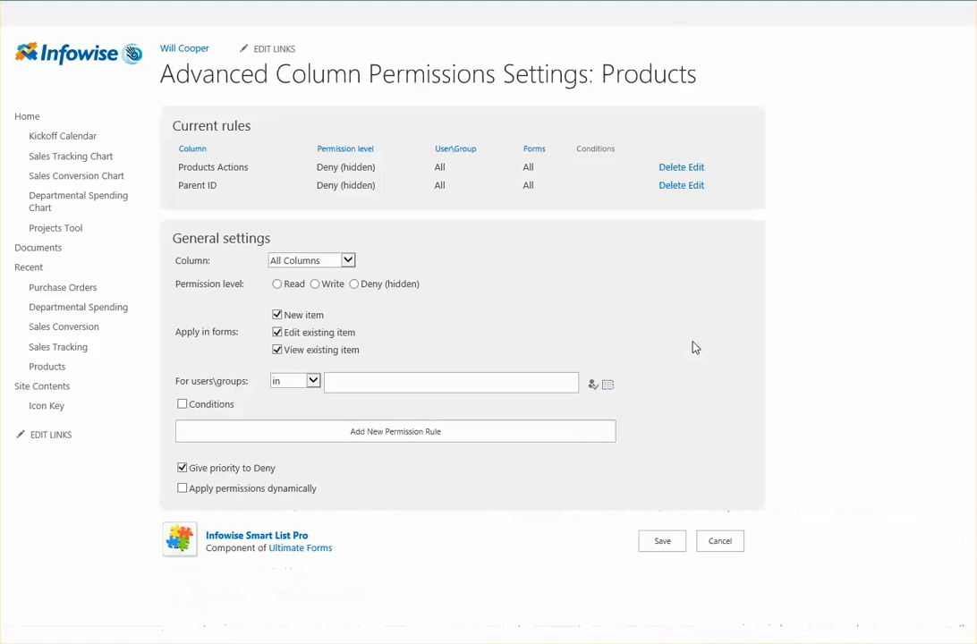
pyautogui.moveTo(228, 190); pyautogui.dragTo(206, 154)
pyautogui.click(277, 178)
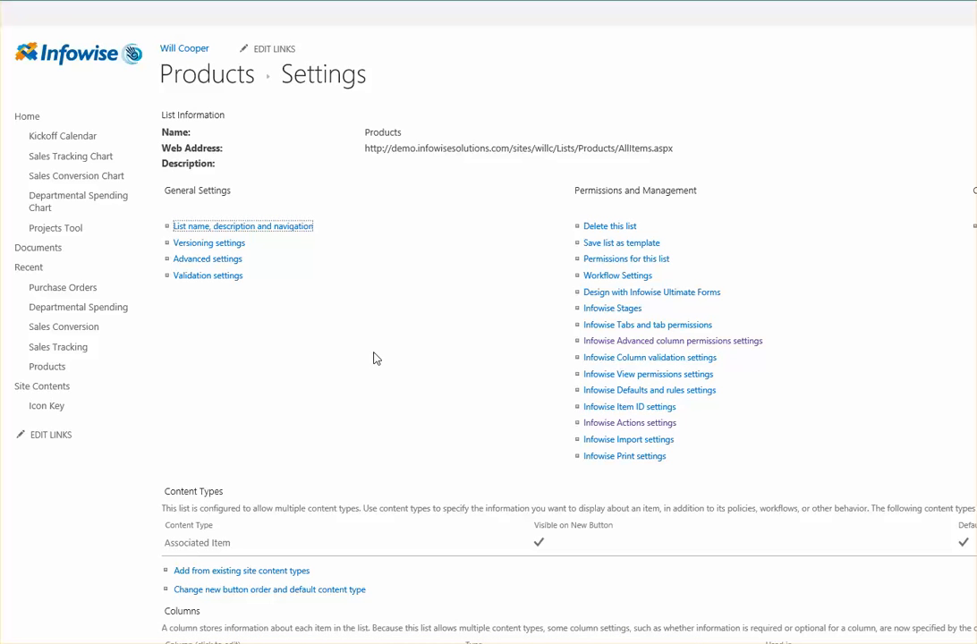
# Open the Infowise Actions settings of the Projects list and check the type of the "Cleanup child records on delete" action.
pyautogui.click(72, 228)
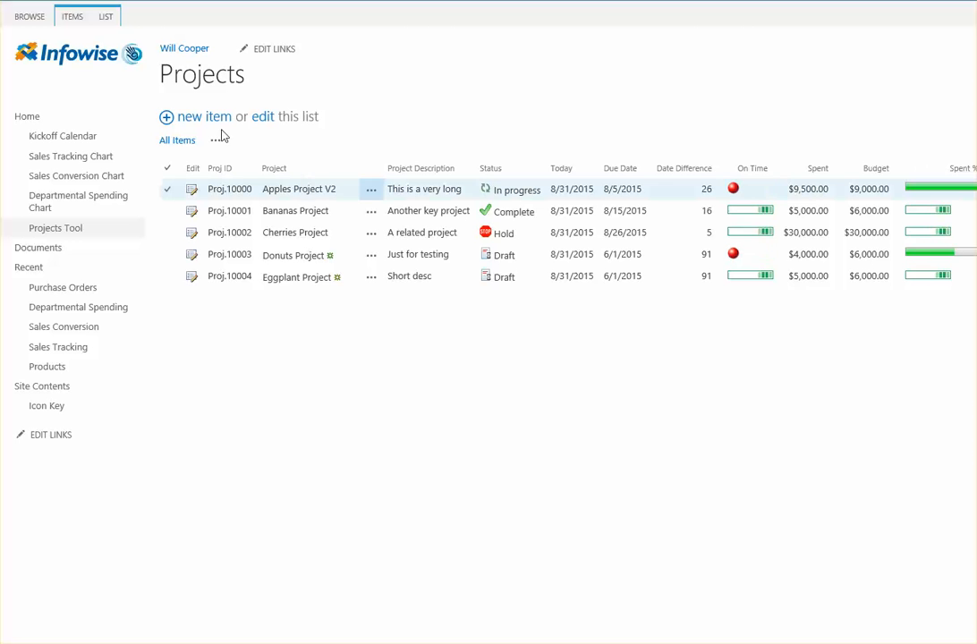
pyautogui.click(106, 16)
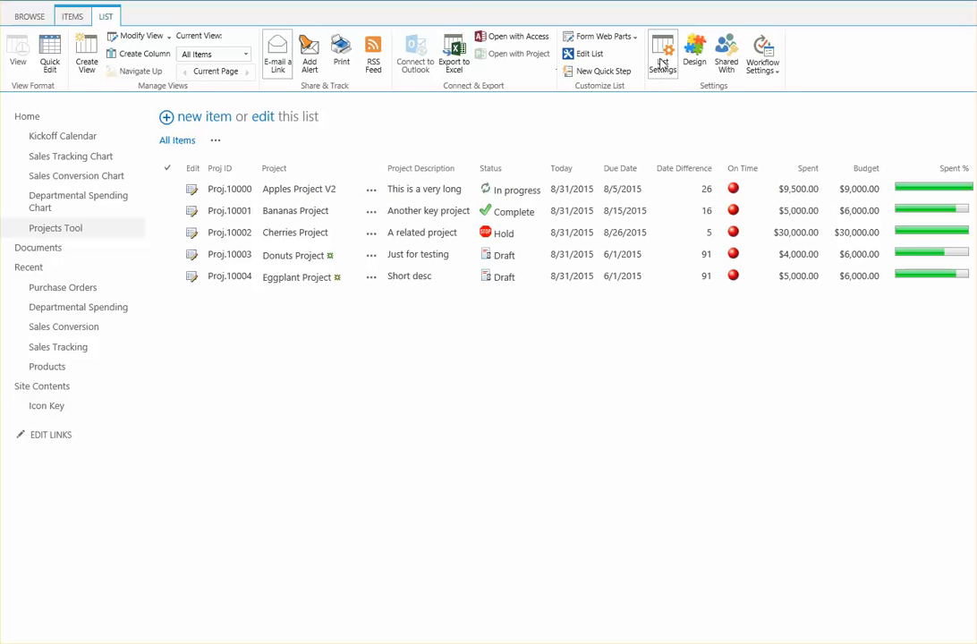
pyautogui.click(662, 65)
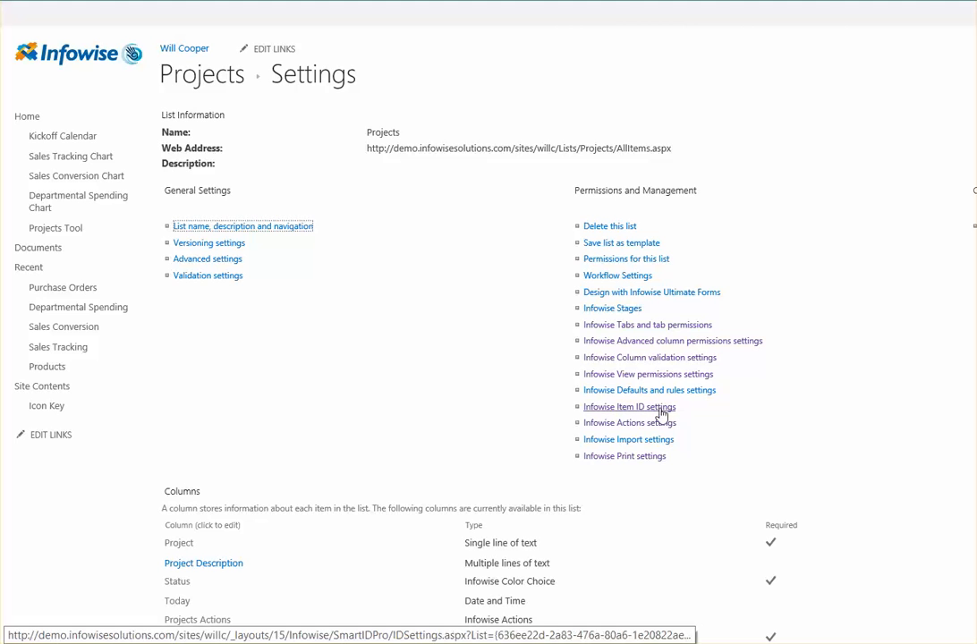
pyautogui.click(643, 423)
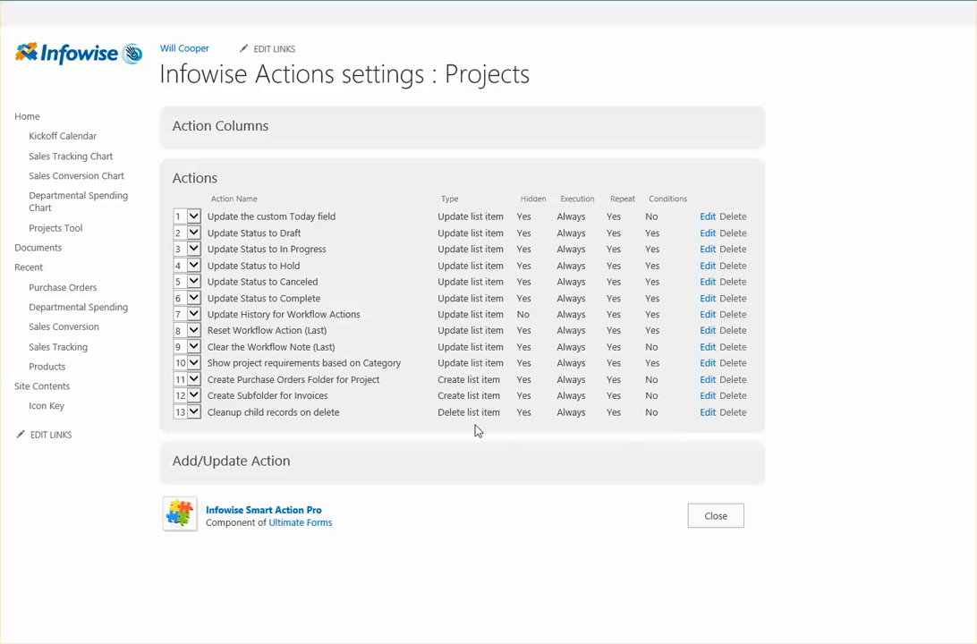
pyautogui.tripleClick(447, 420)
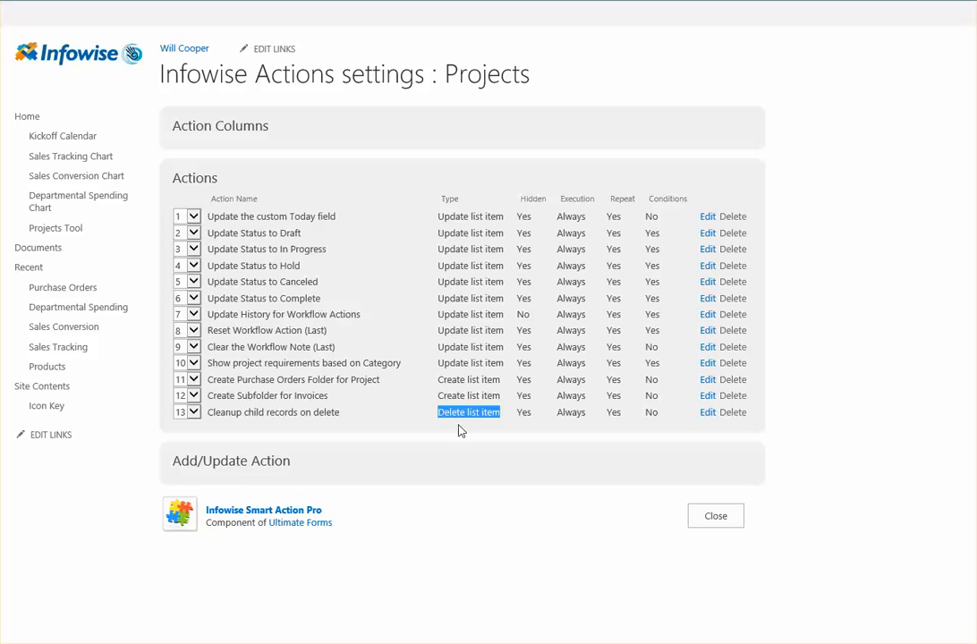
pyautogui.click(472, 456)
# Open the "Cleanup child records on delete" action and review its run events and advanced settings.
pyautogui.click(708, 414)
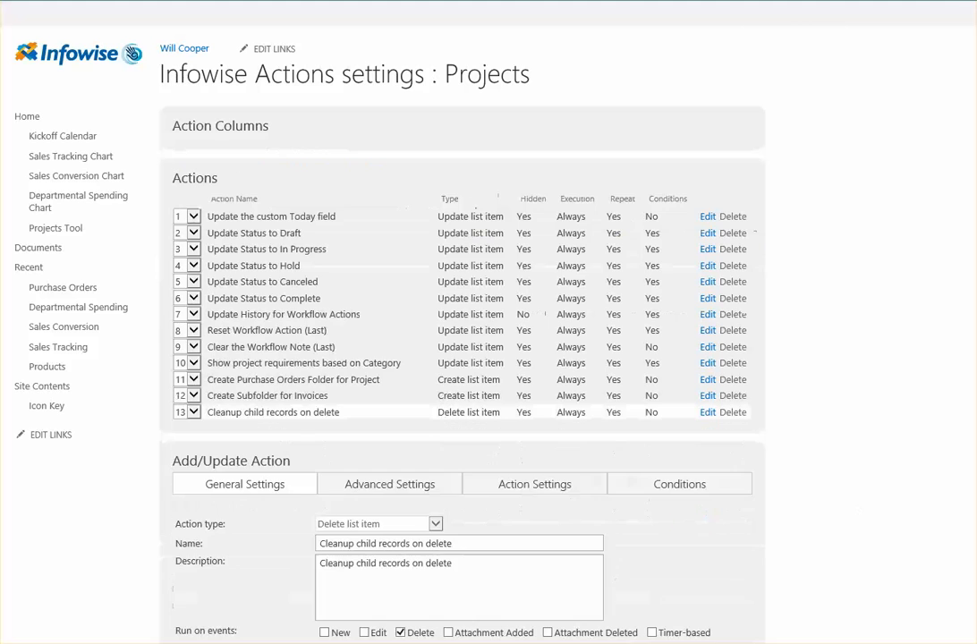
pyautogui.scroll(-2, 489, 358)
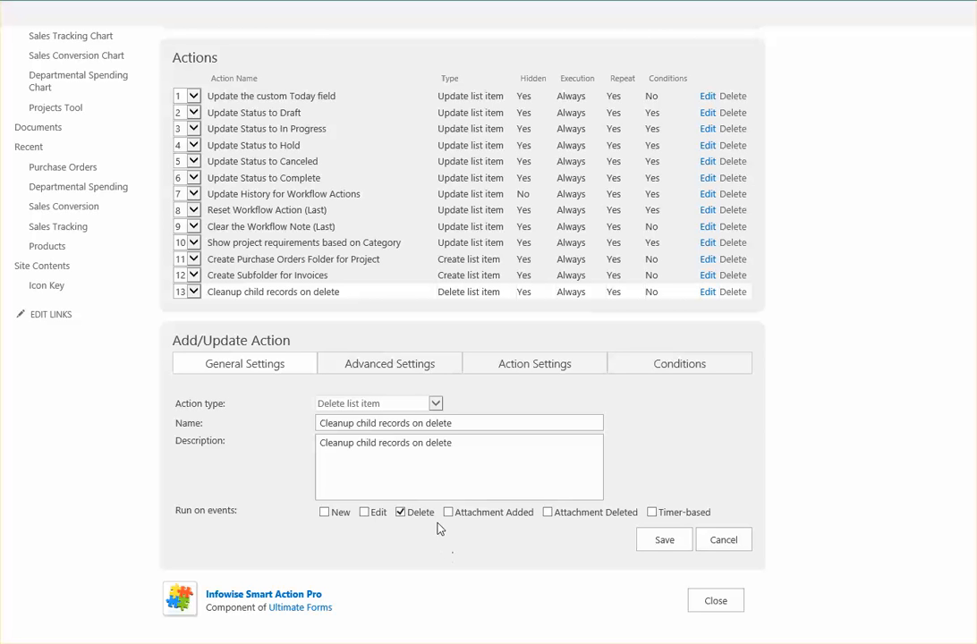
pyautogui.moveTo(435, 514); pyautogui.dragTo(404, 514)
pyautogui.click(415, 544)
pyautogui.click(384, 374)
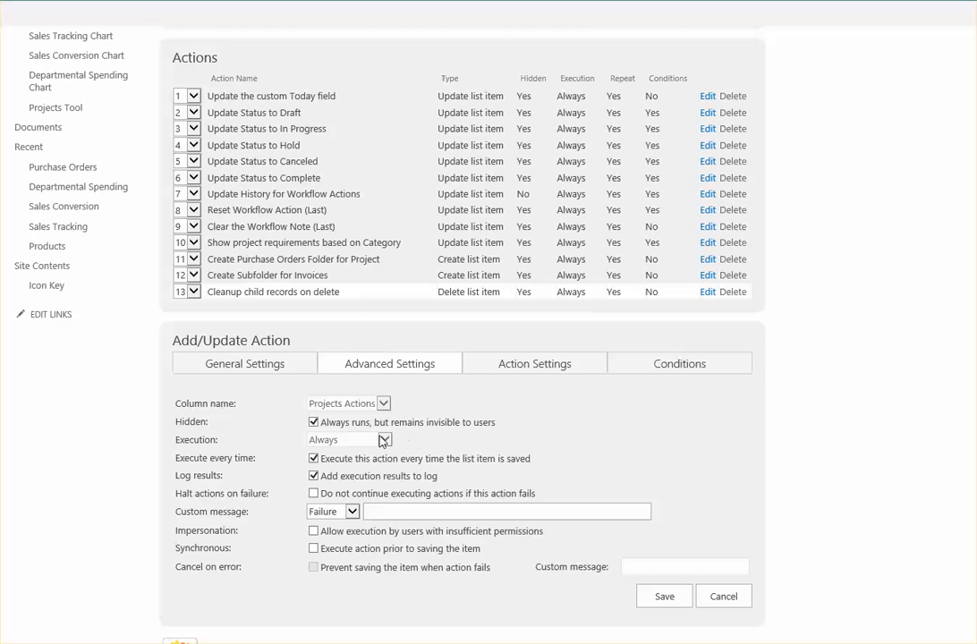
# Examine the target list and the Parent ID condition in the cleanup action's settings, and return to the Projects list settings.
pyautogui.click(534, 369)
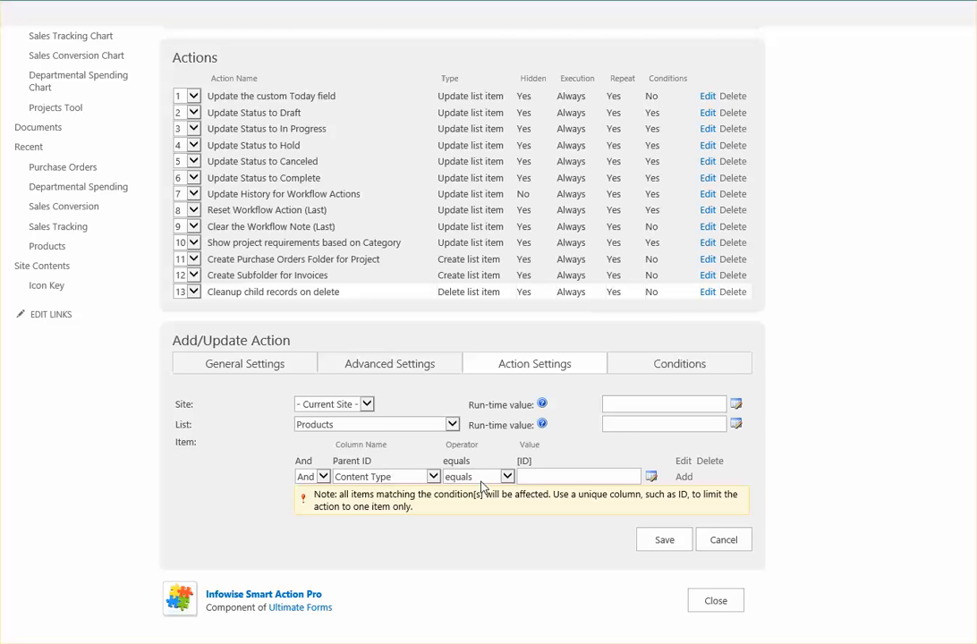
pyautogui.moveTo(194, 428); pyautogui.dragTo(174, 426)
pyautogui.click(276, 455)
pyautogui.click(453, 426)
pyautogui.click(453, 425)
pyautogui.moveTo(373, 461); pyautogui.dragTo(332, 461)
pyautogui.click(397, 524)
pyautogui.moveTo(548, 464); pyautogui.dragTo(516, 462)
pyautogui.click(588, 544)
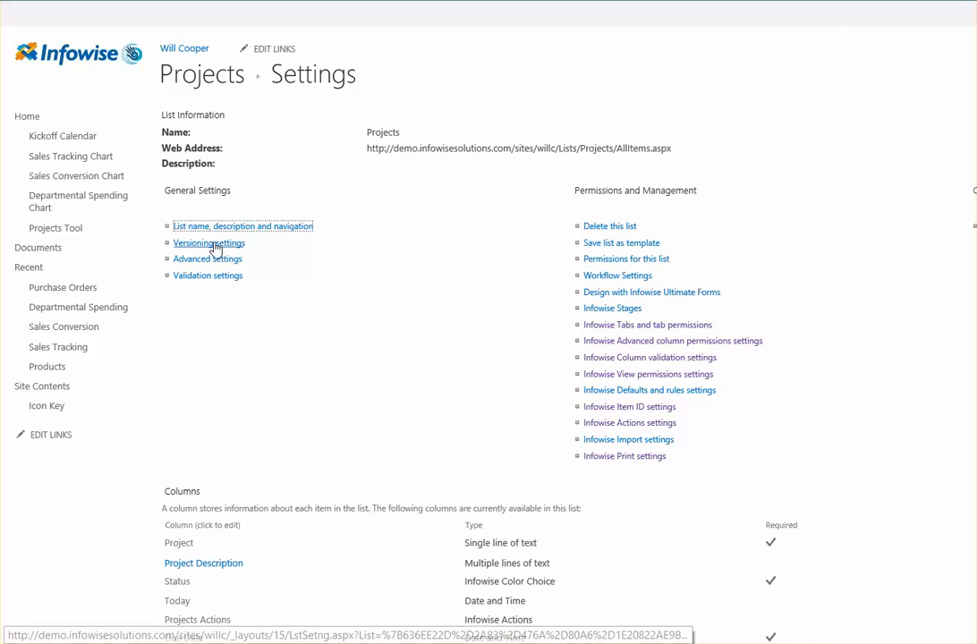
# Open Eggplant Project for editing and add the product "Dummy Product A" with price 400 and description "just to test".
pyautogui.click(50, 231)
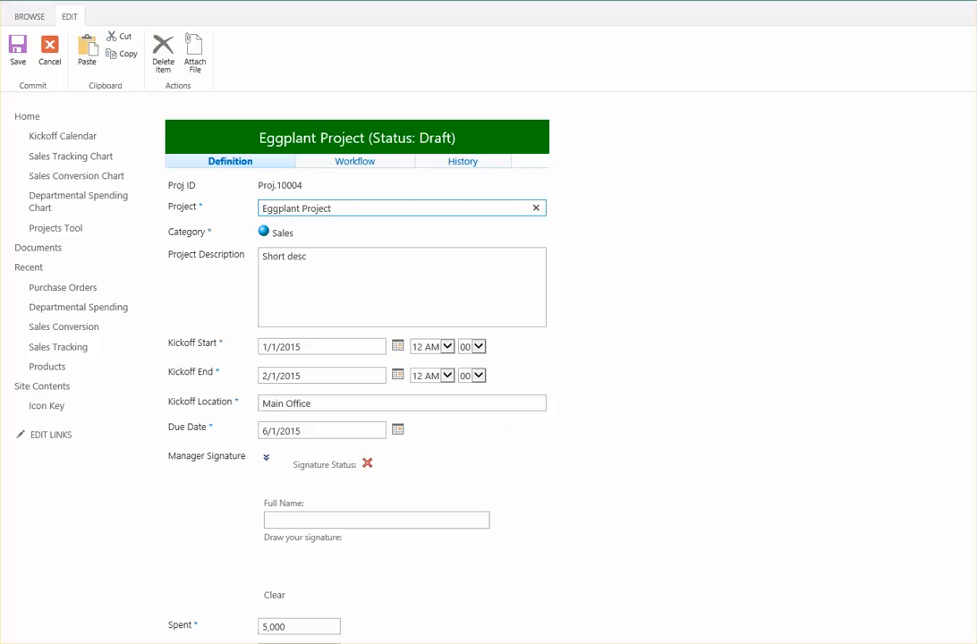
pyautogui.scroll(-3, 358, 358)
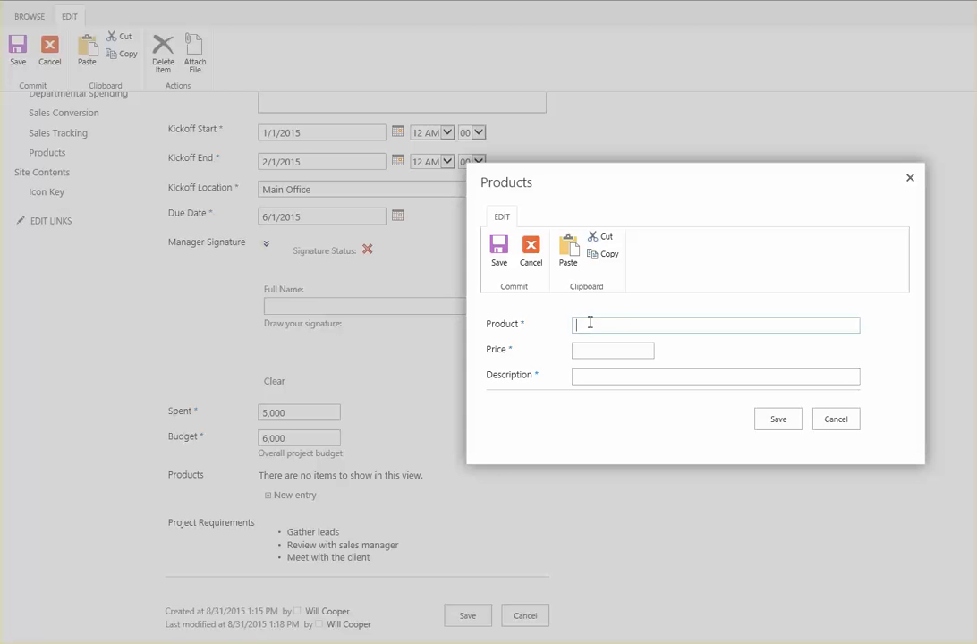
pyautogui.write('Dummy Product A')
pyautogui.press('Tab')
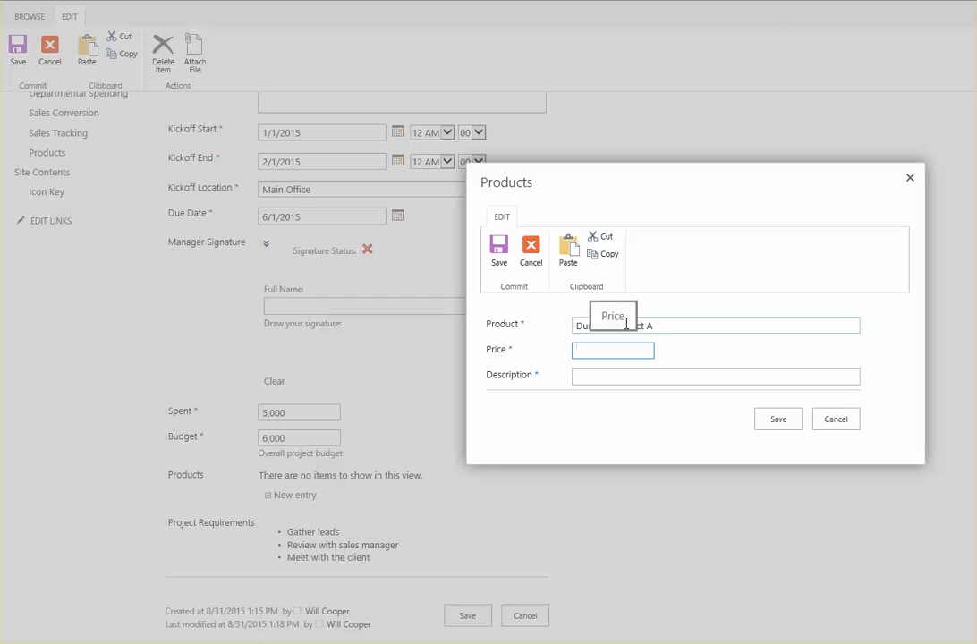
pyautogui.write('400')
pyautogui.press('Tab')
pyautogui.write('j')
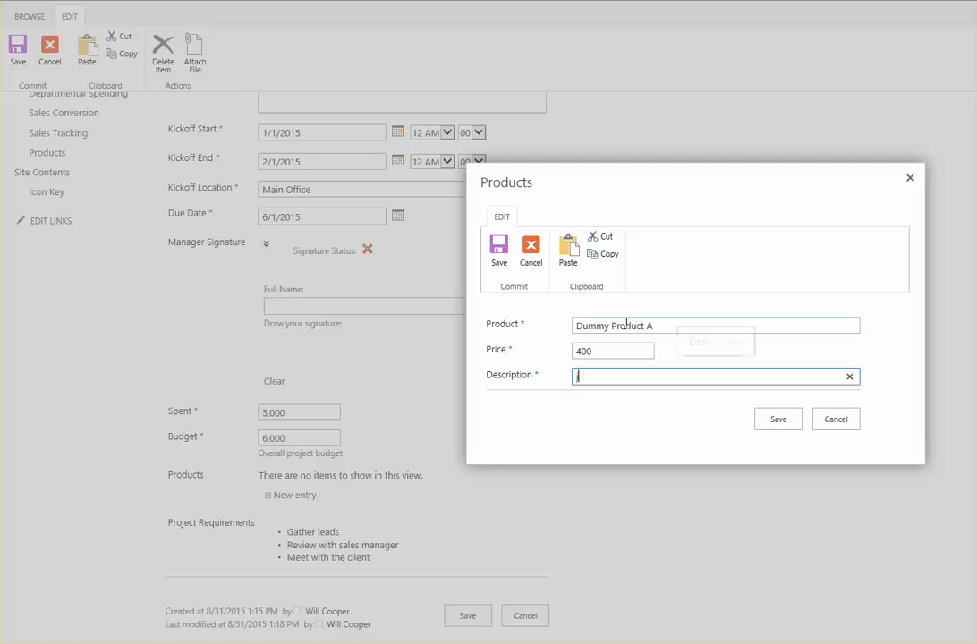
pyautogui.write('ust to test')
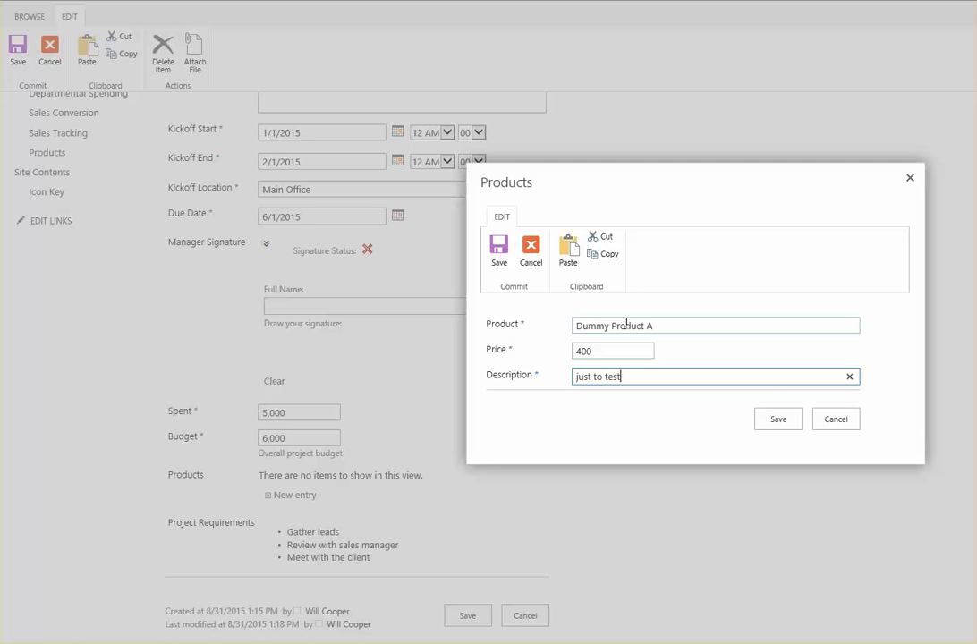
pyautogui.click(782, 424)
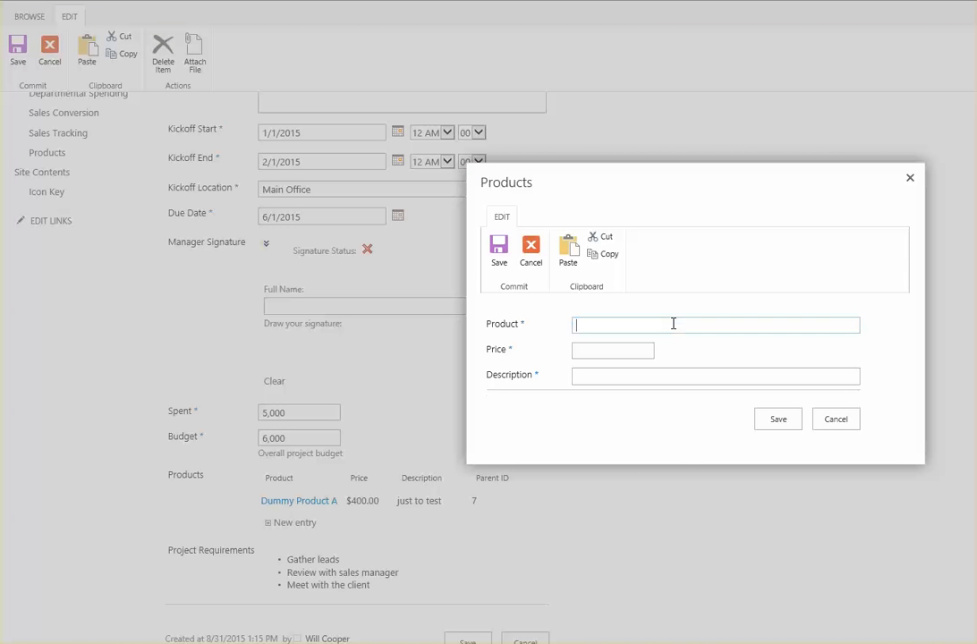
# Add a second product entry, "Dummy Product B", with price 400 and description "A test of cascade delete".
pyautogui.write('Dummy ')
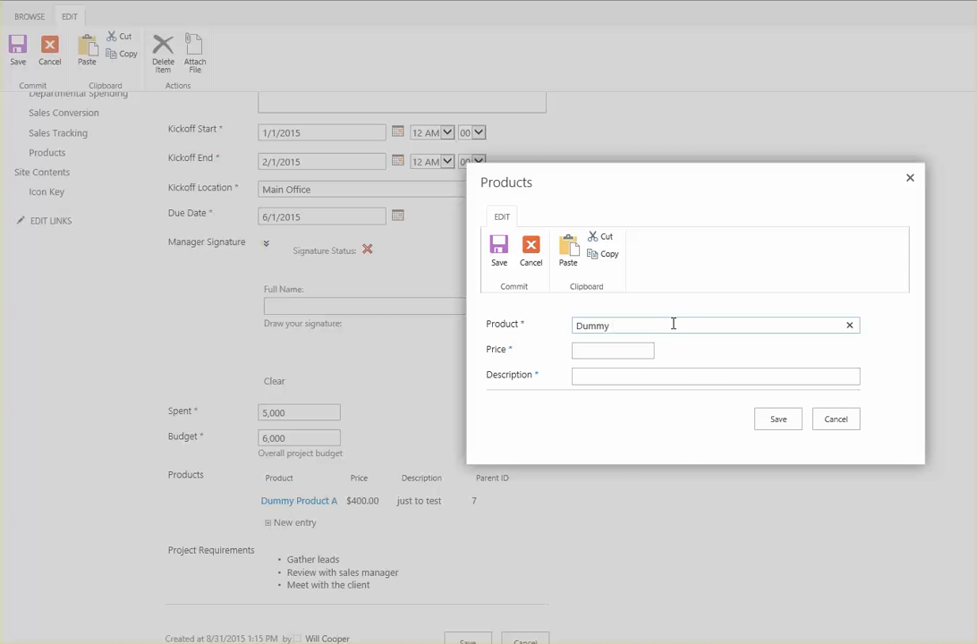
pyautogui.write('Product B')
pyautogui.press('Tab')
pyautogui.write('400')
pyautogui.press('Tab')
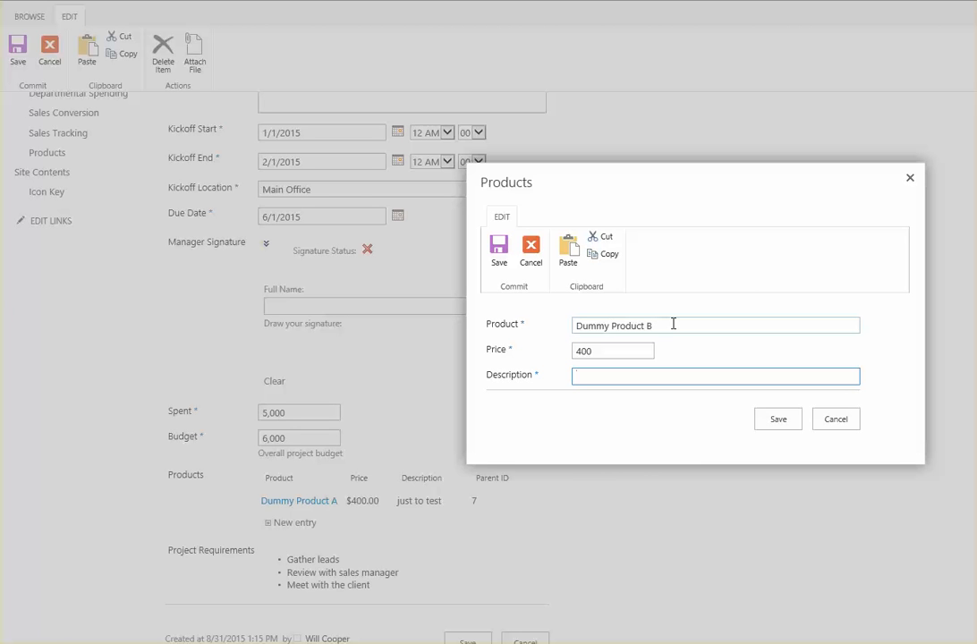
pyautogui.write('A test of delete')
pyautogui.press('Left')
pyautogui.press('Left')
pyautogui.press('Left')
pyautogui.press('Left')
pyautogui.press('Left')
pyautogui.press('Left')
pyautogui.write('cascade')
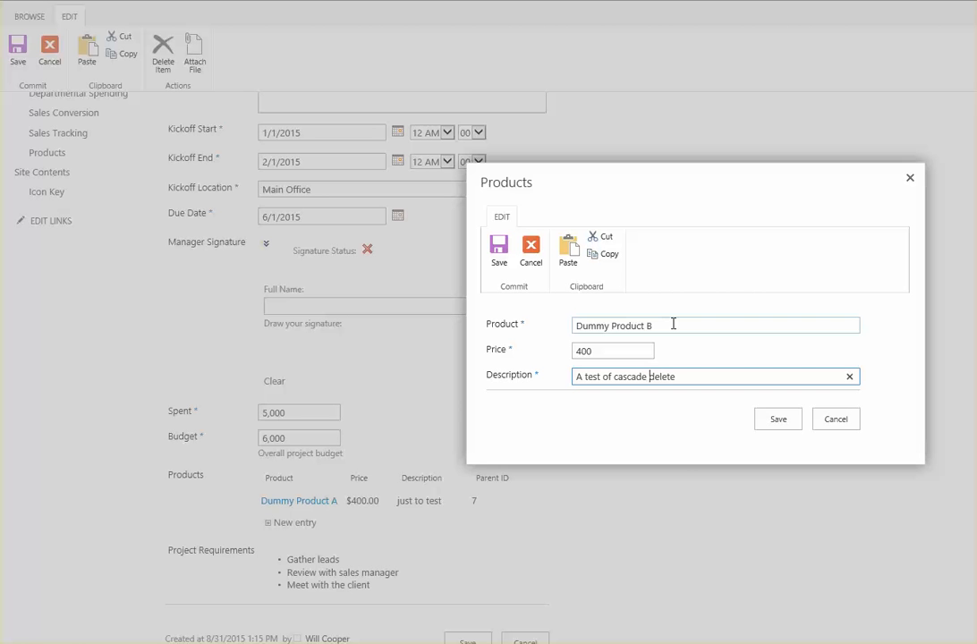
pyautogui.click(777, 420)
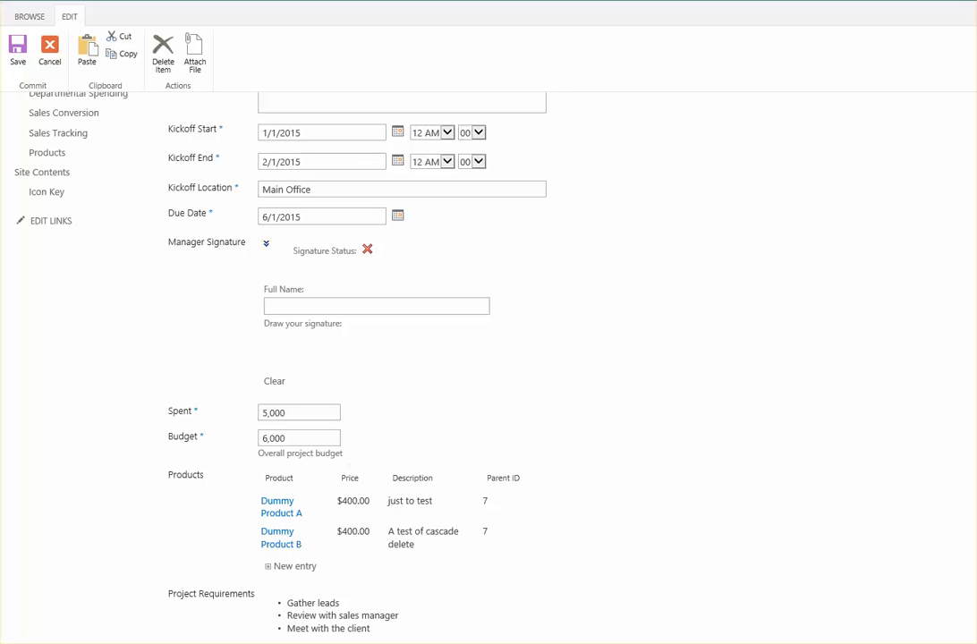
# Save Eggplant Project and open the Products list to check the new product records.
pyautogui.scroll(-2, 492, 358)
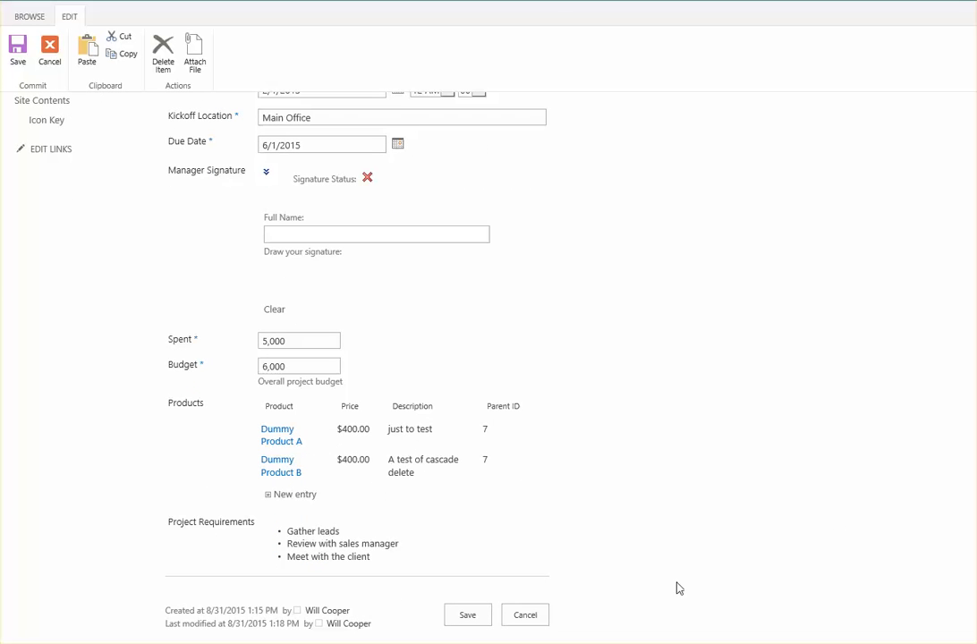
pyautogui.click(470, 619)
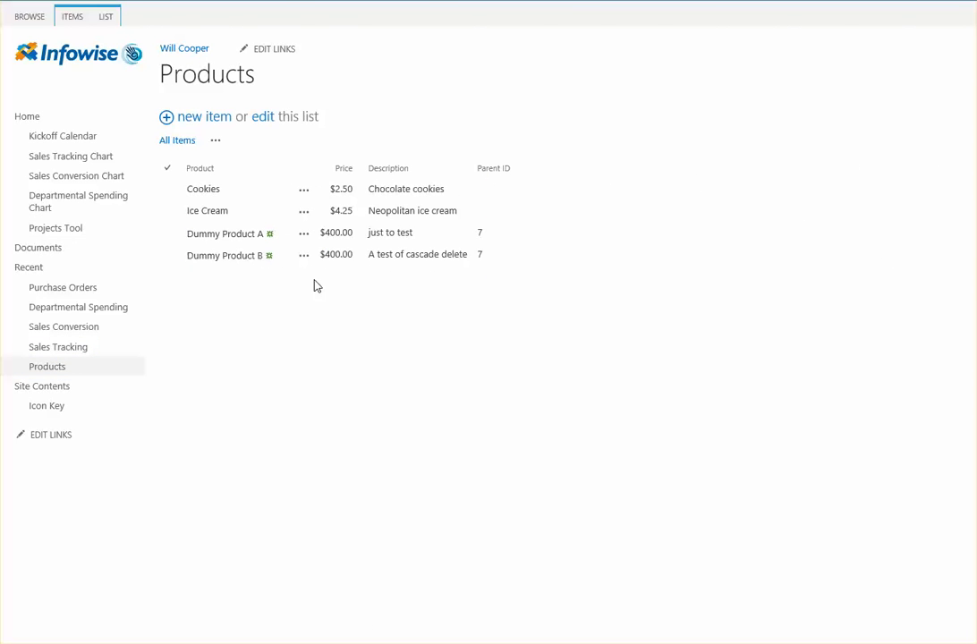
# Reopen Eggplant Project from the Projects list and delete it to the site Recycle Bin.
pyautogui.click(77, 233)
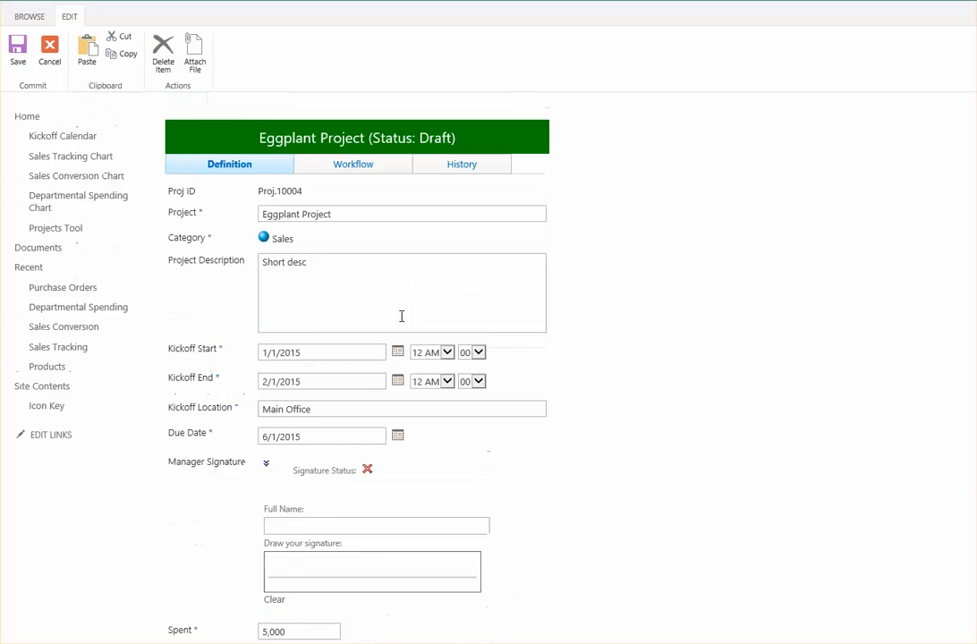
pyautogui.click(164, 52)
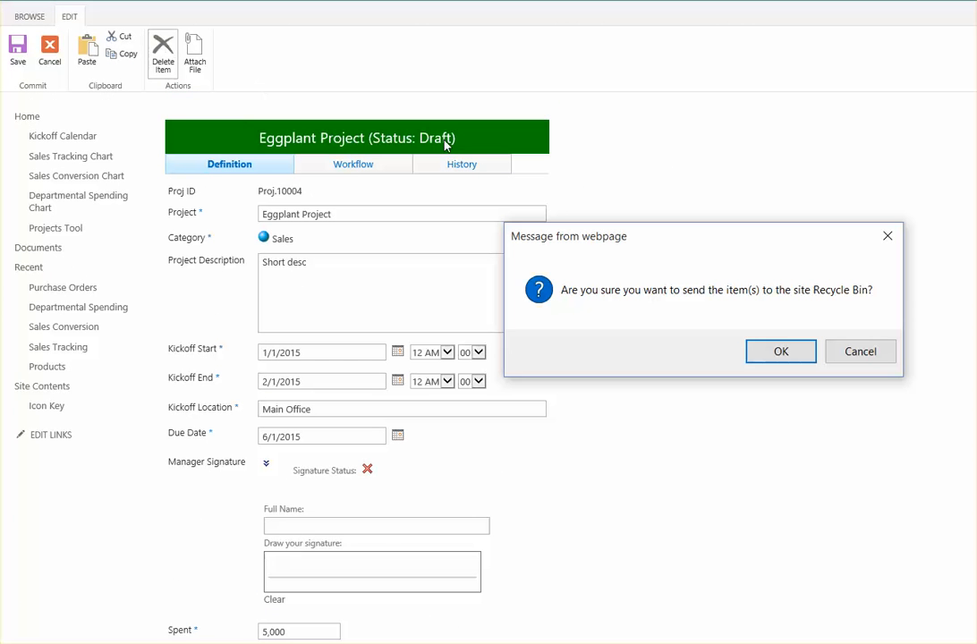
pyautogui.click(781, 352)
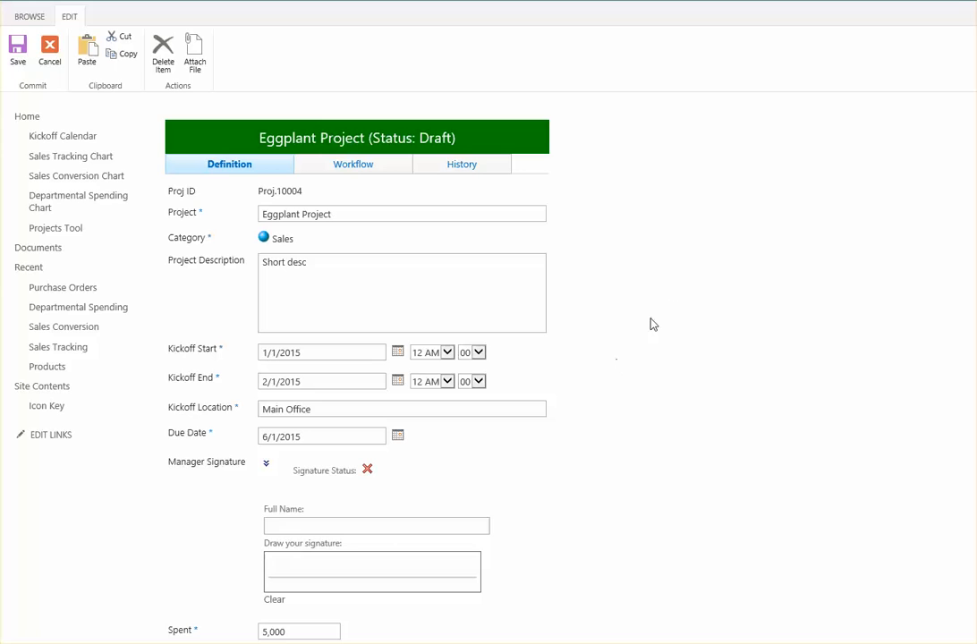